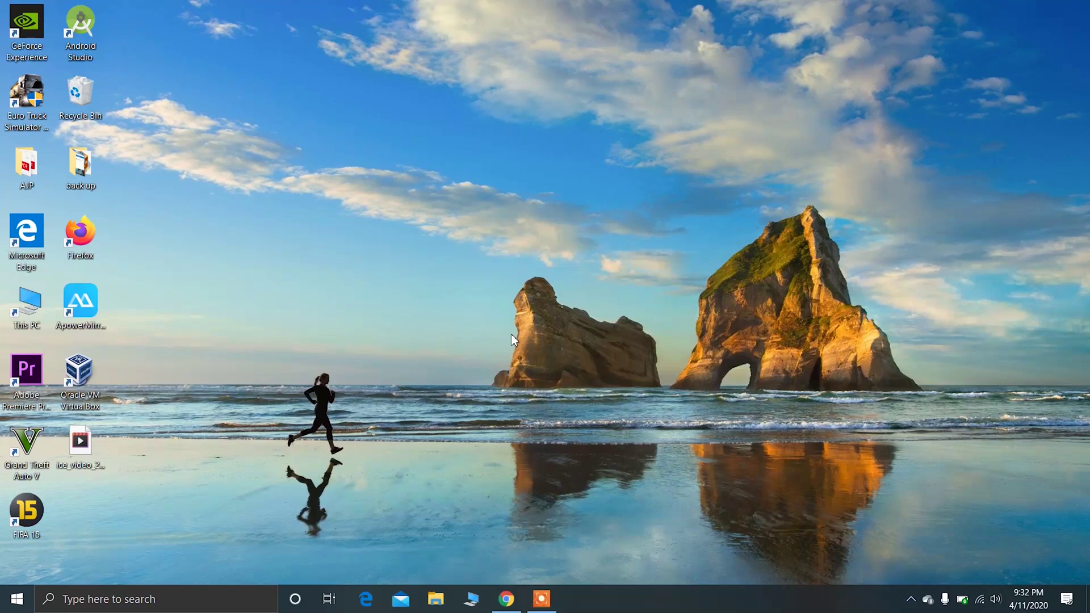
Subscribe to the YouTube channel and set its notification bell to All uploads.
left_click(506, 598)
left_click(104, 16)
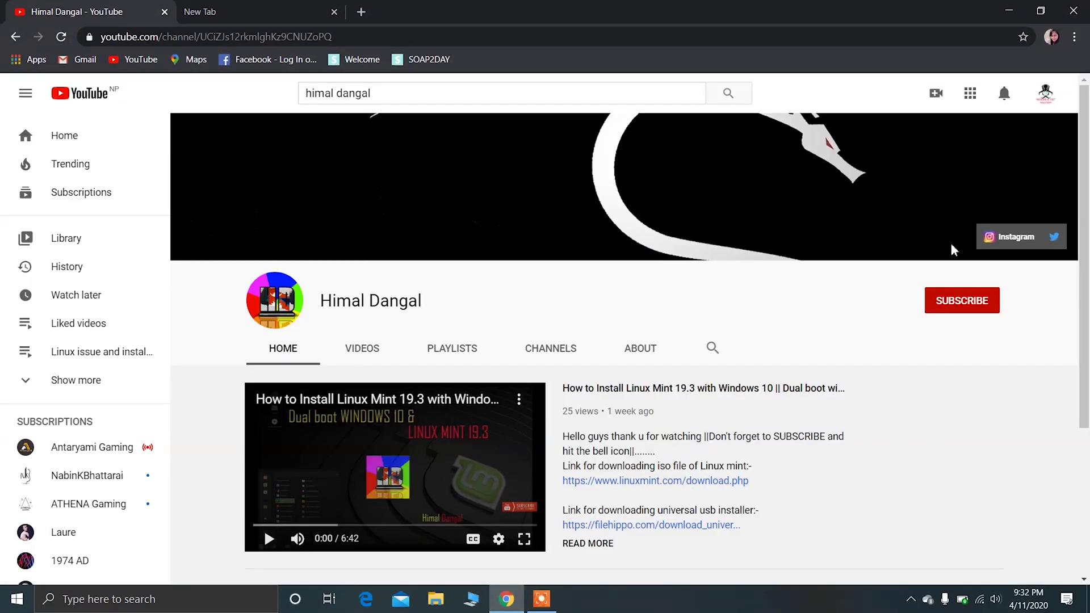
left_click(958, 308)
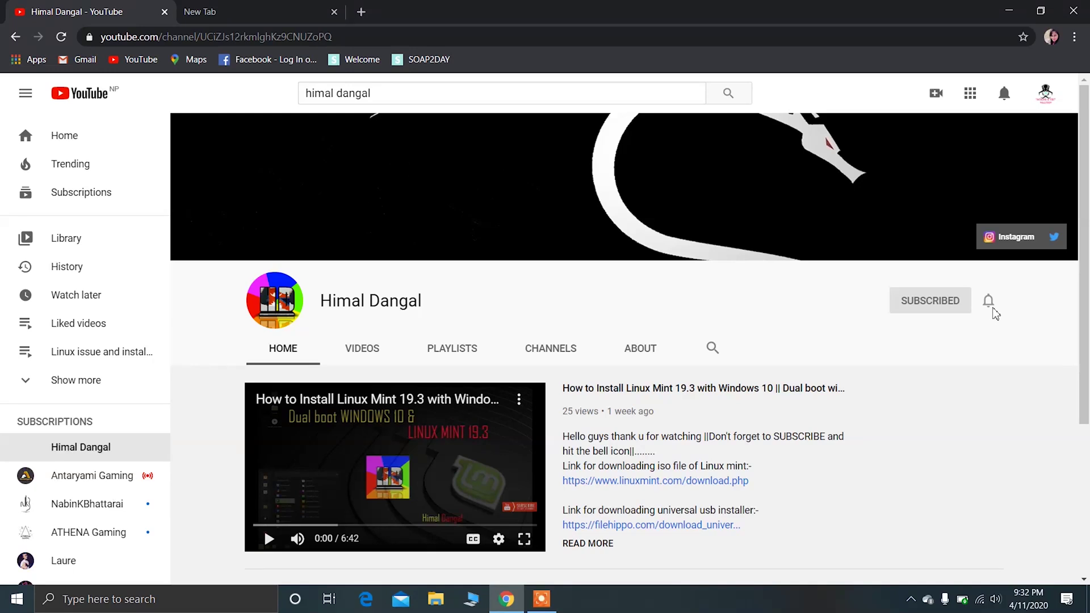
left_click(988, 301)
left_click(945, 332)
Close the YouTube tab and load 192.168.1.1, correcting typos in the address.
left_click(164, 12)
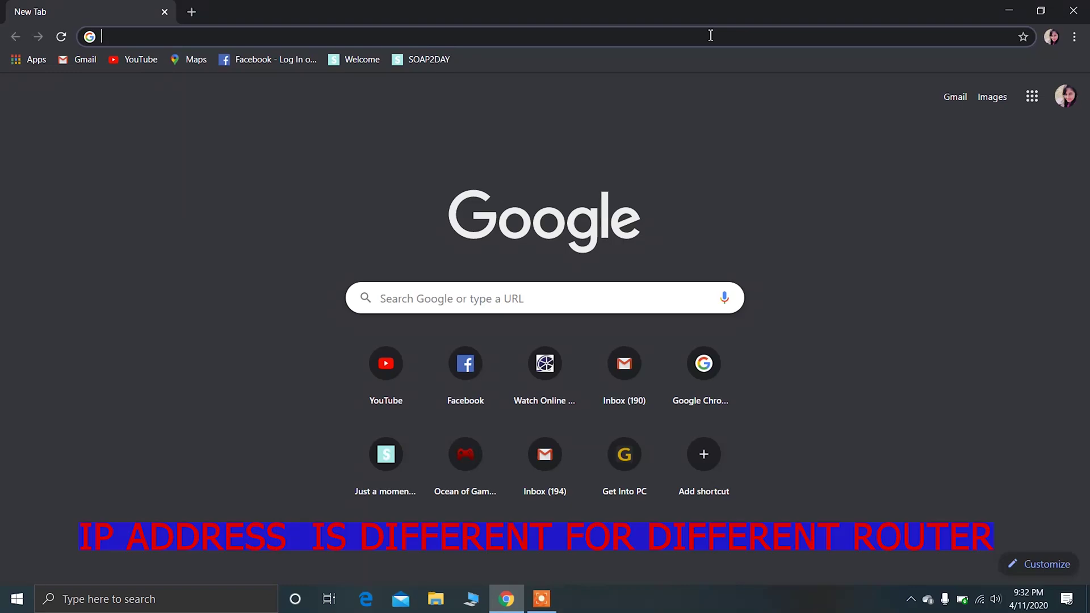
type("192")
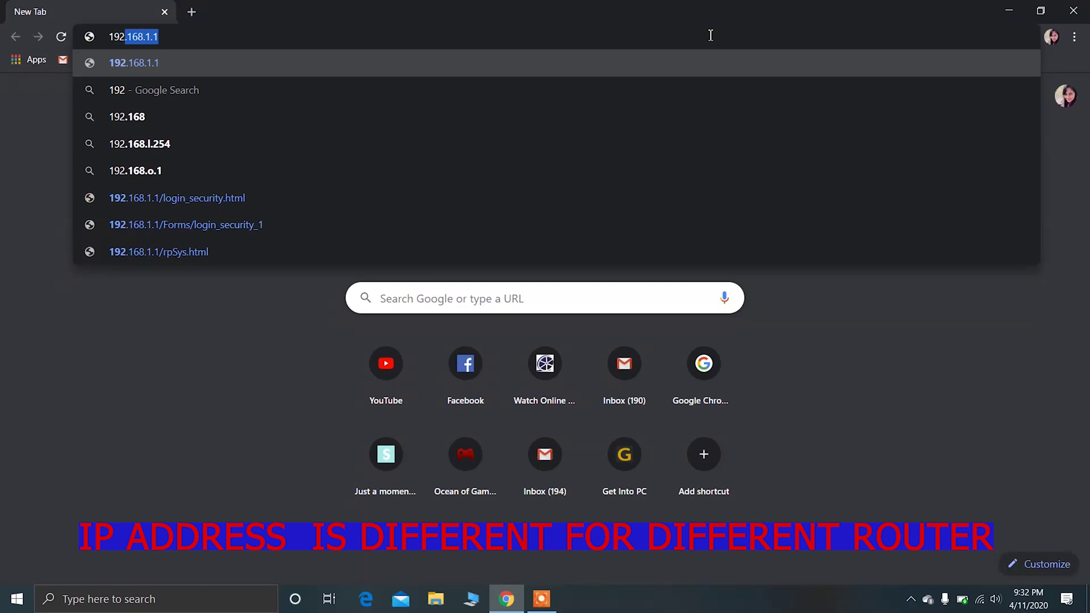
type(",1681")
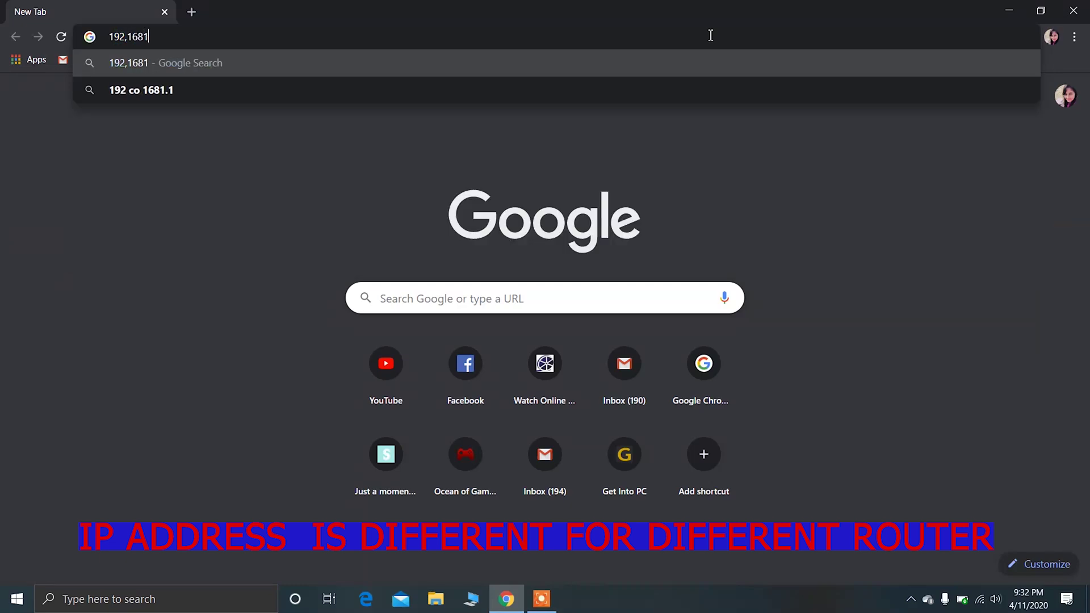
key("BackSpace")
type(".1.1")
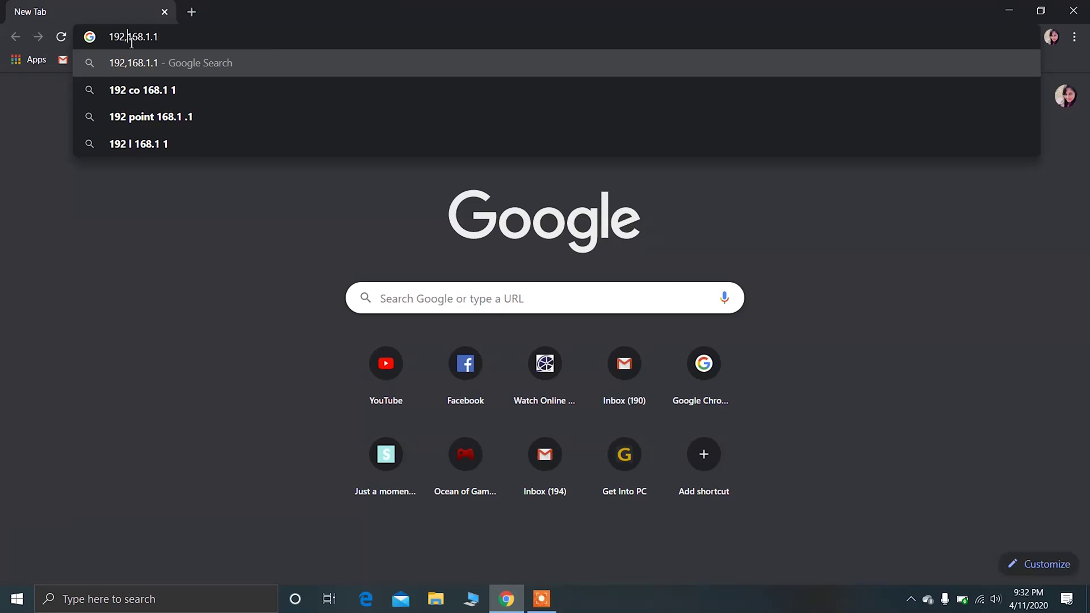
key("BackSpace")
type(".")
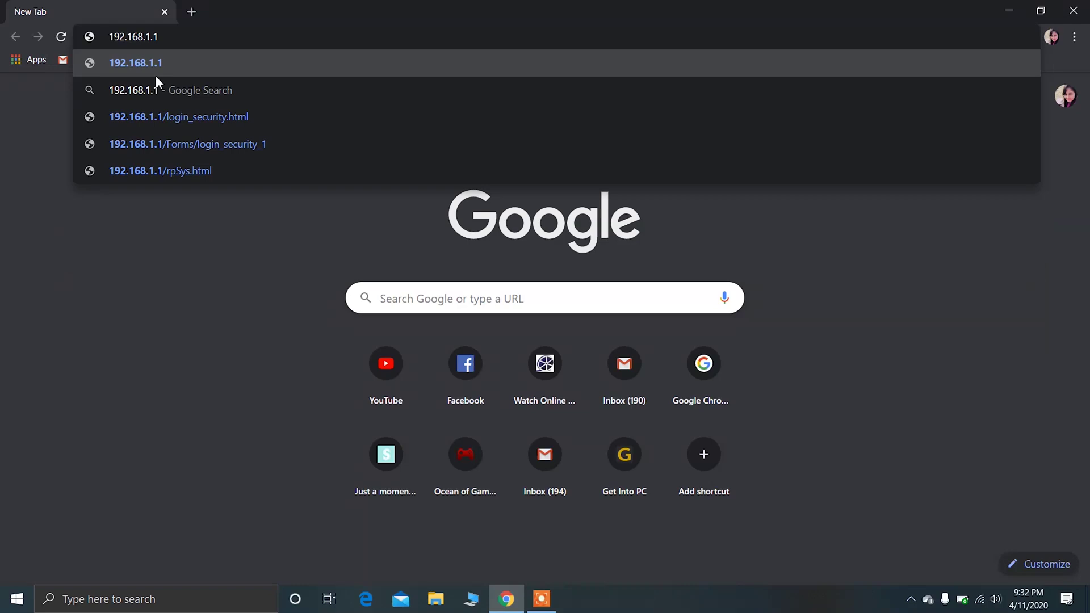
key("Return")
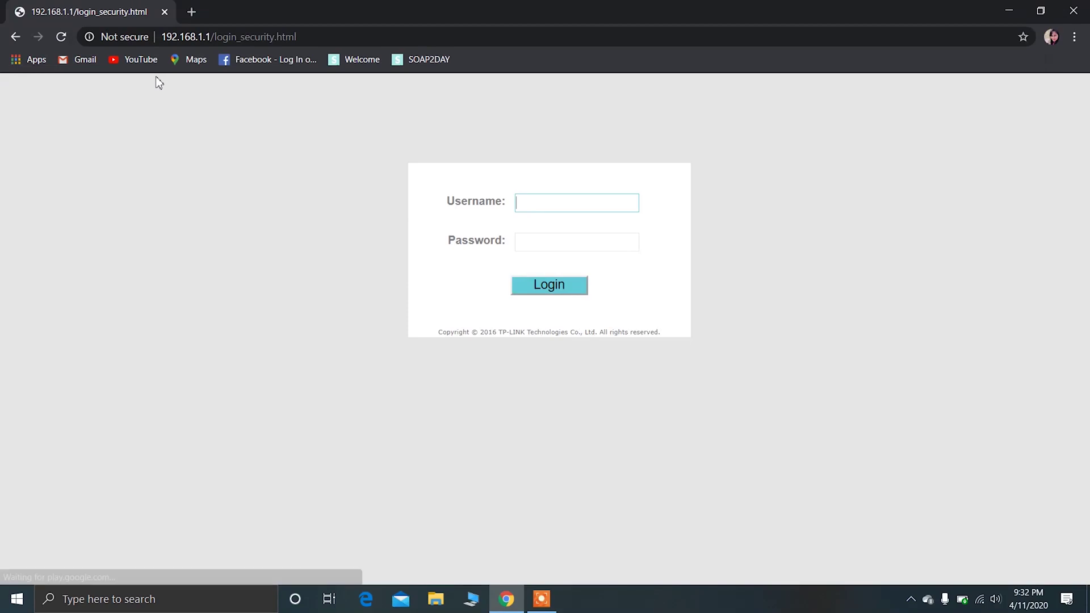
Sign in to the router with the saved username and the account password.
left_click(561, 201)
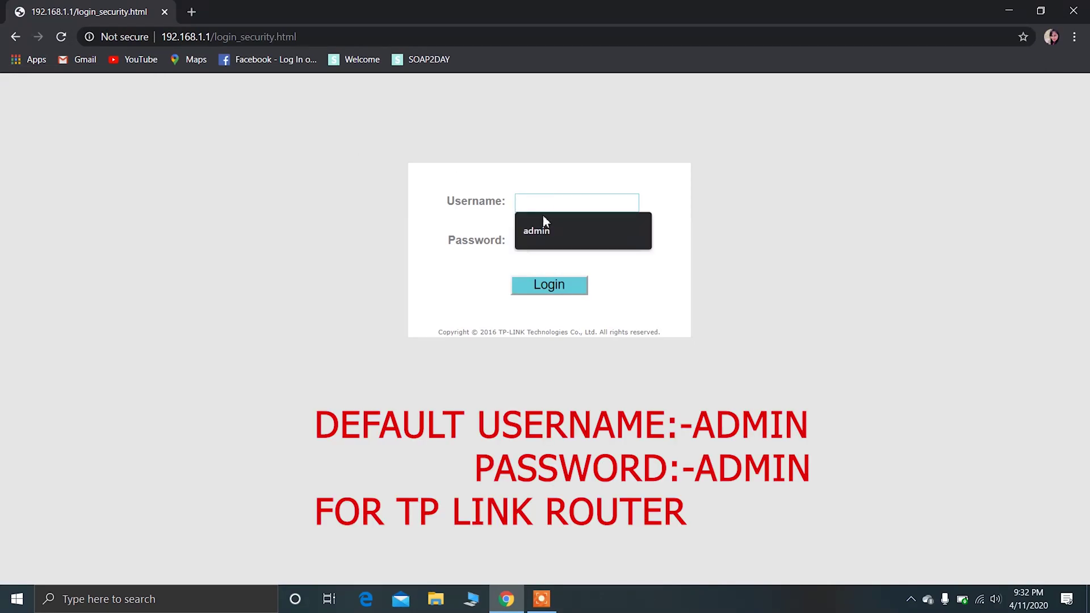
left_click(537, 241)
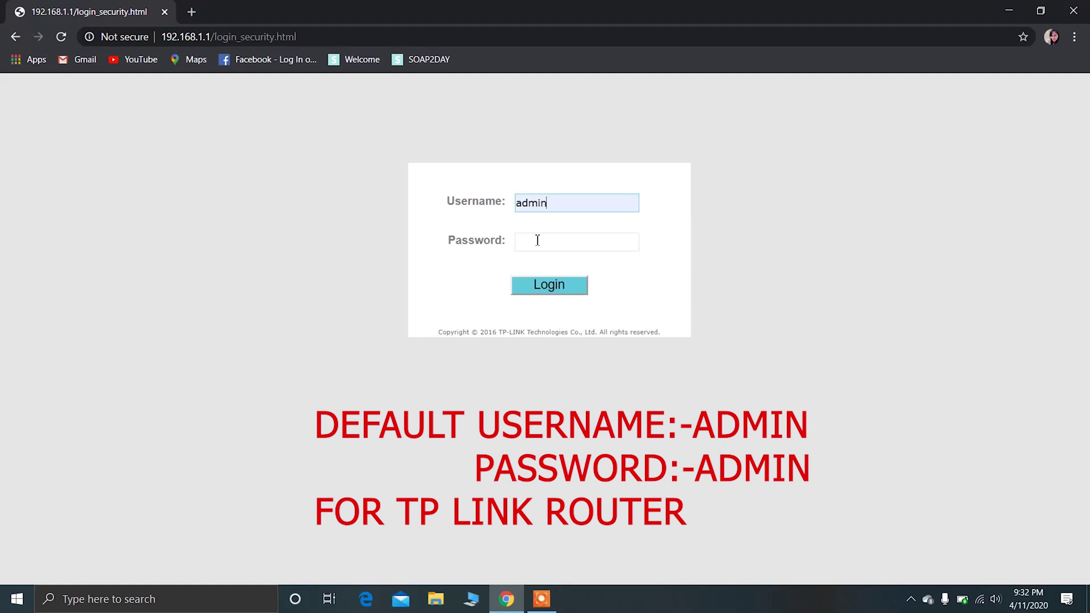
left_click(538, 240)
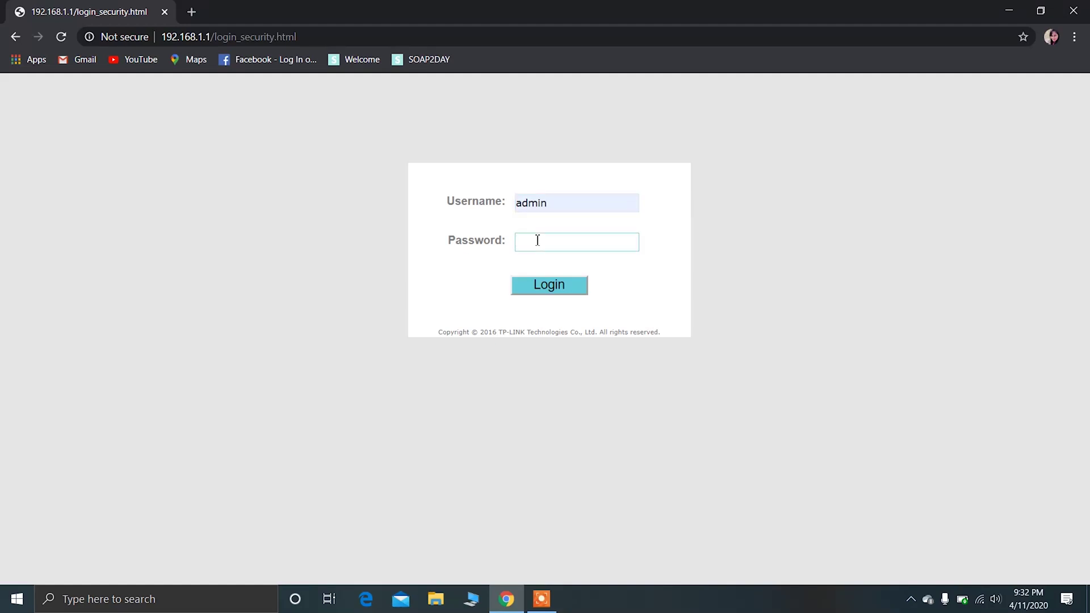
type("ad")
key("Return")
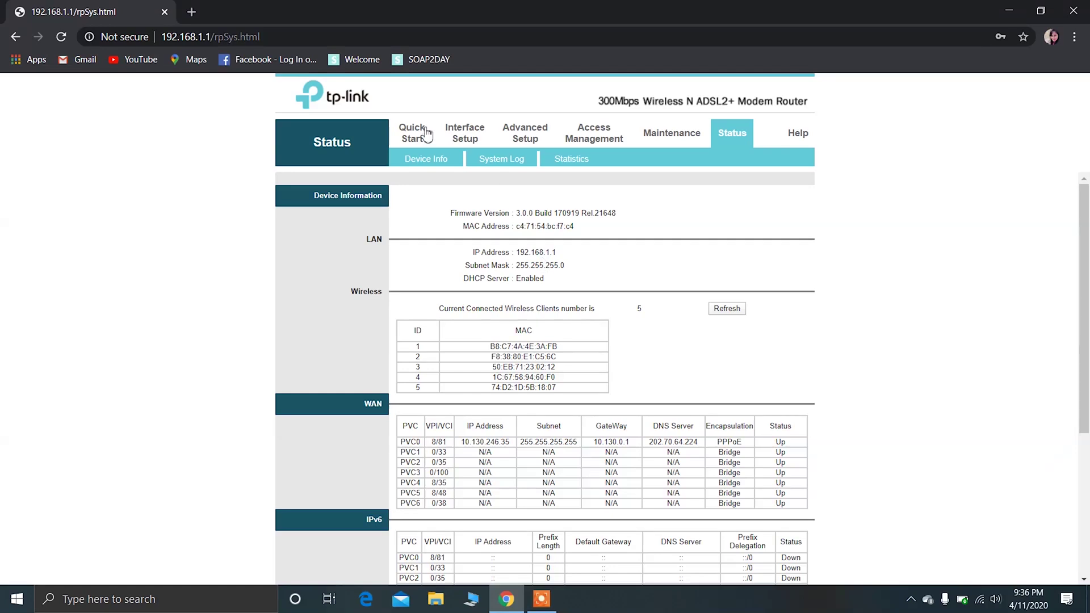
Go to Interface Setup > LAN and scroll down to the DHCP client table.
left_click(475, 142)
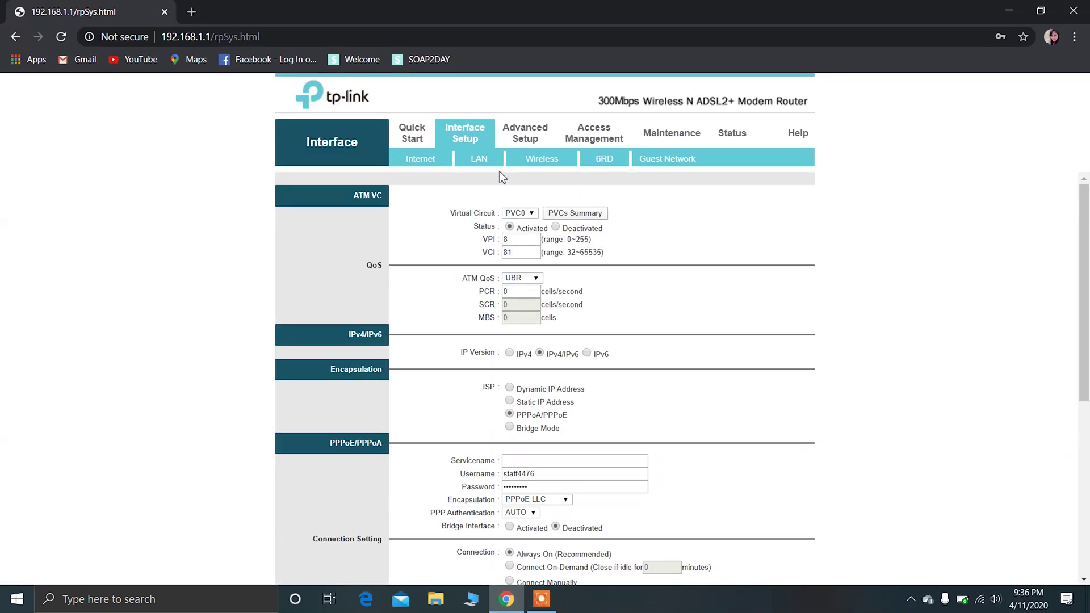
left_click(478, 159)
scroll(539, 343, "down", 2)
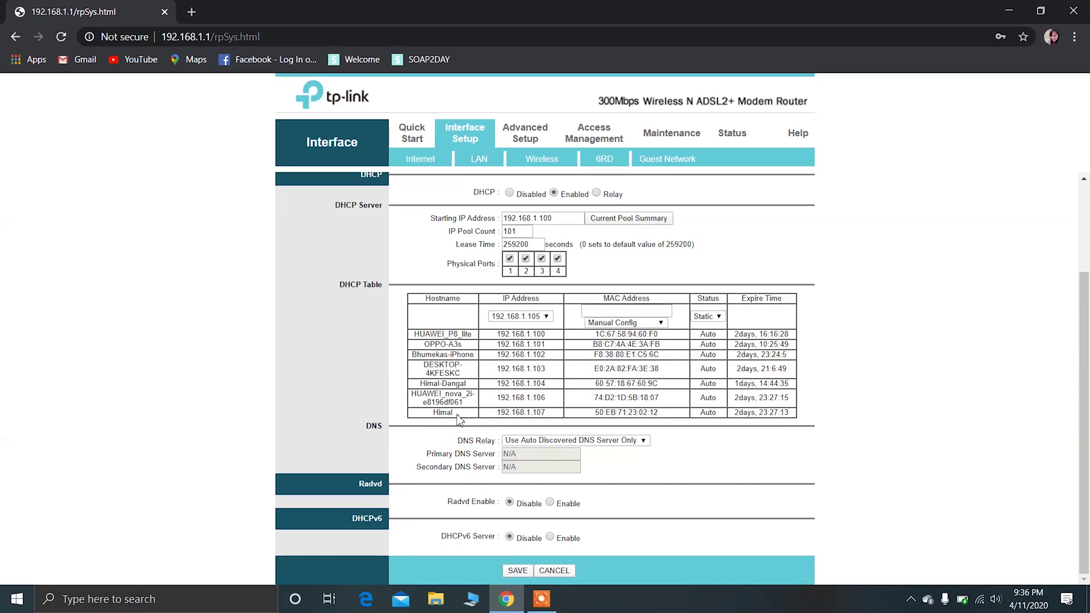
Copy the last device's MAC address, 50:EB:71:23:02:12, from the DHCP table.
left_click_drag(457, 413, 423, 420)
left_click(596, 418)
left_click_drag(595, 413, 659, 412)
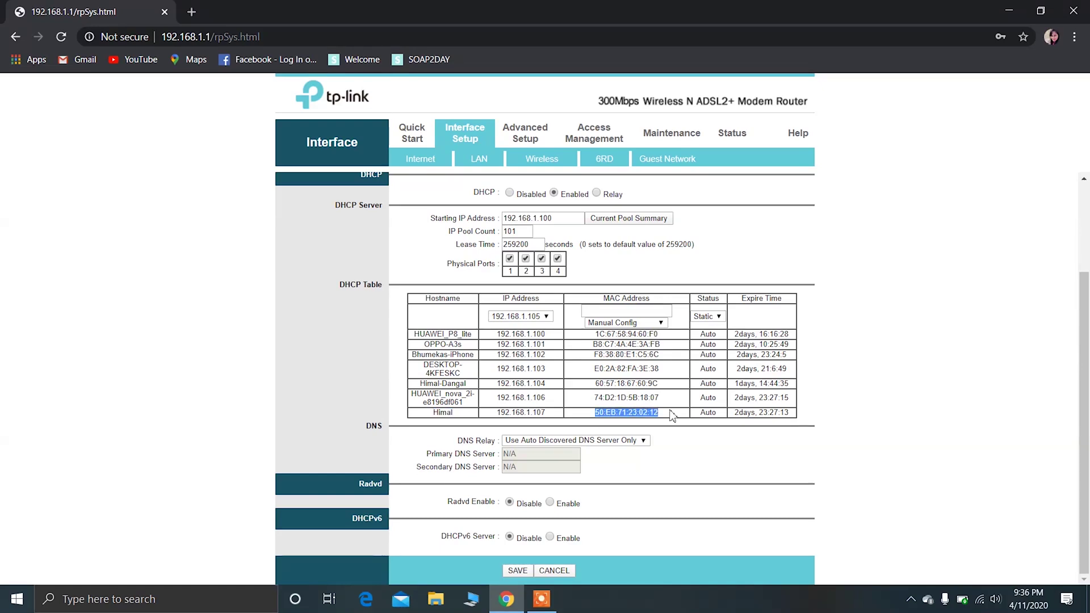
right_click(646, 413)
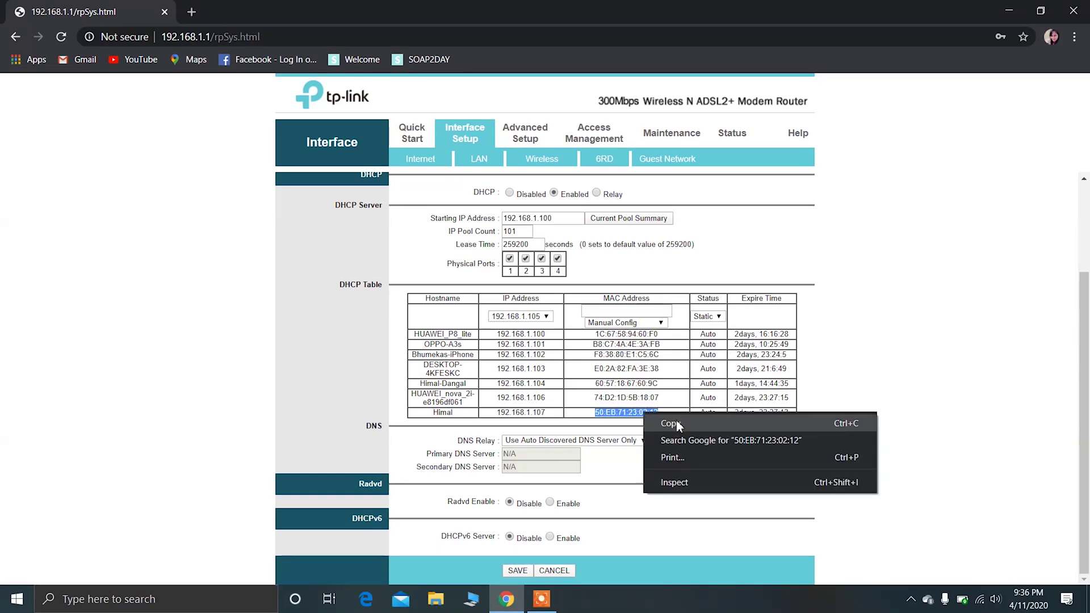
left_click(676, 420)
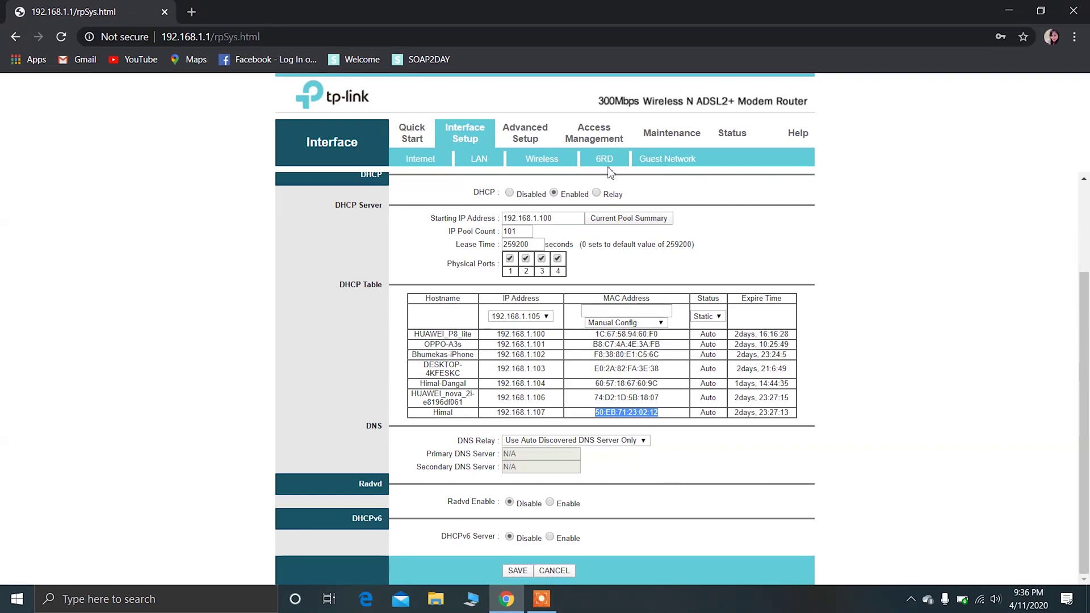
In Access Management's IP/MAC filter, choose URL Filter type with MAC as the rule type.
left_click(592, 145)
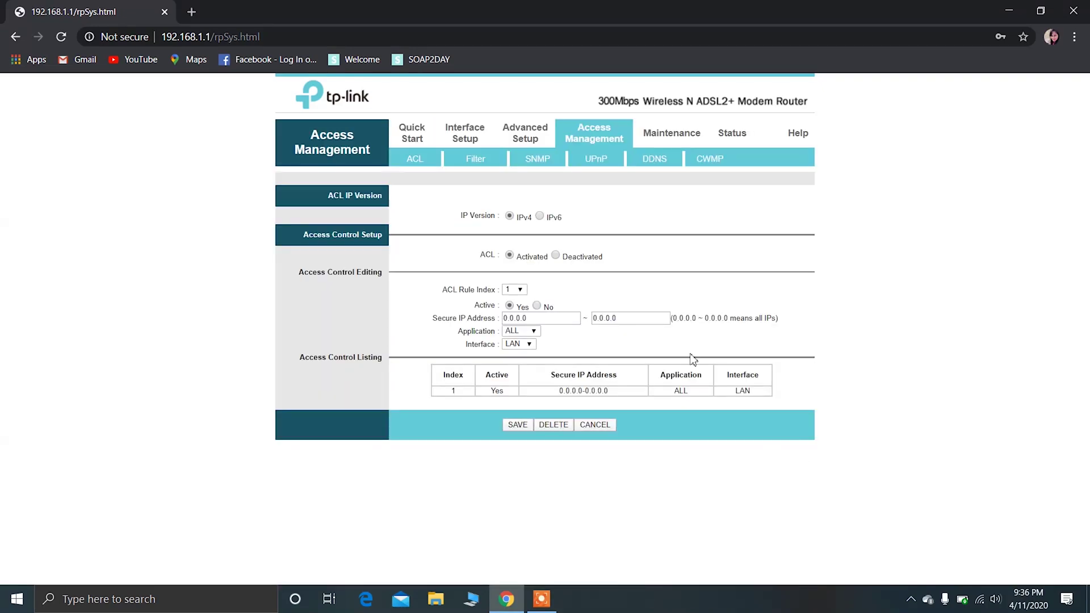
left_click(474, 161)
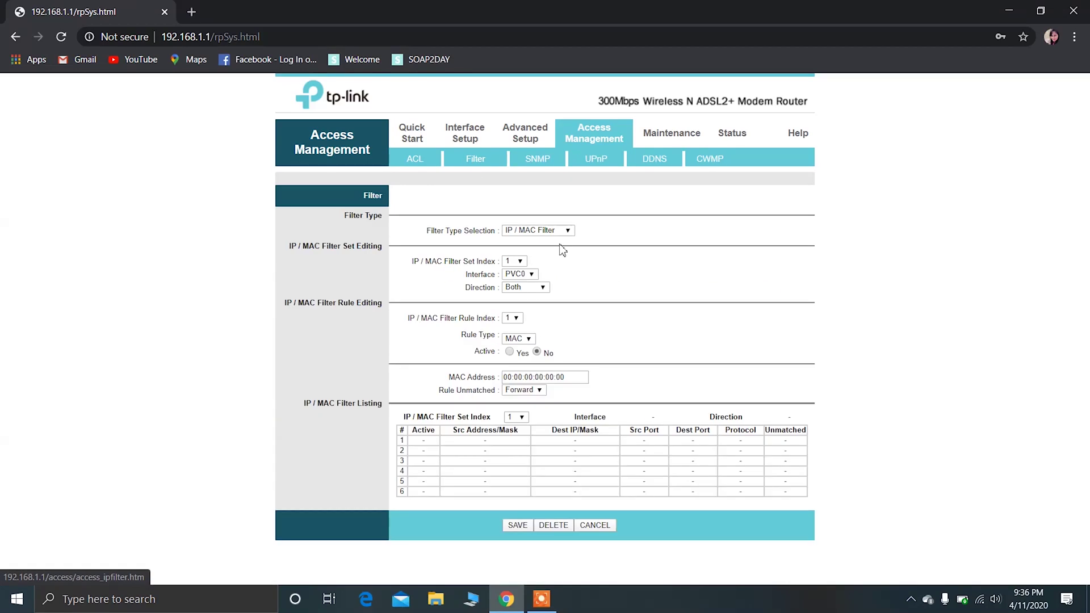
left_click(532, 232)
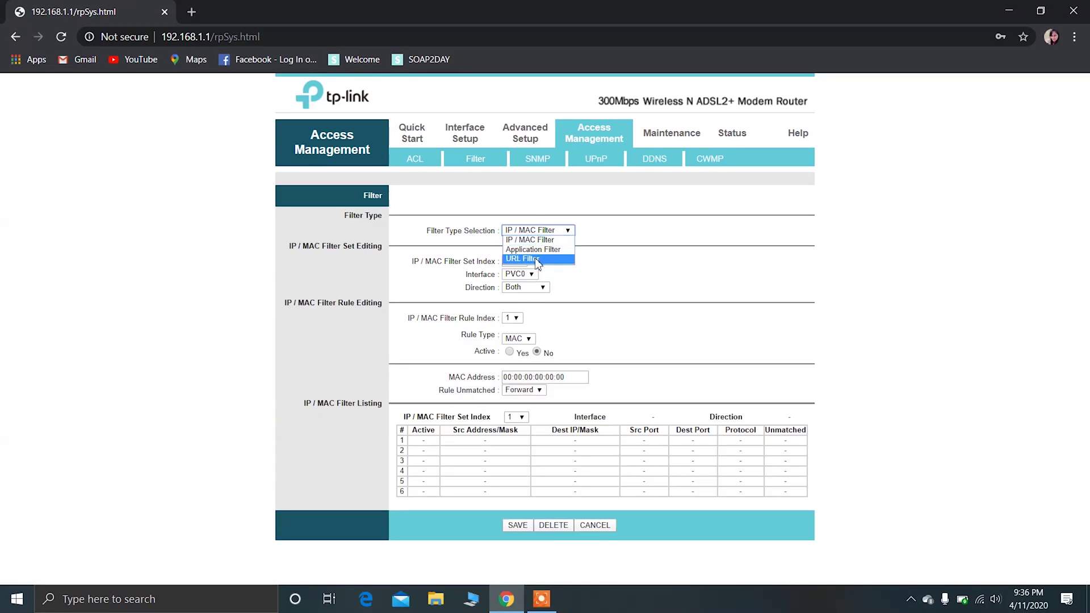
left_click(537, 260)
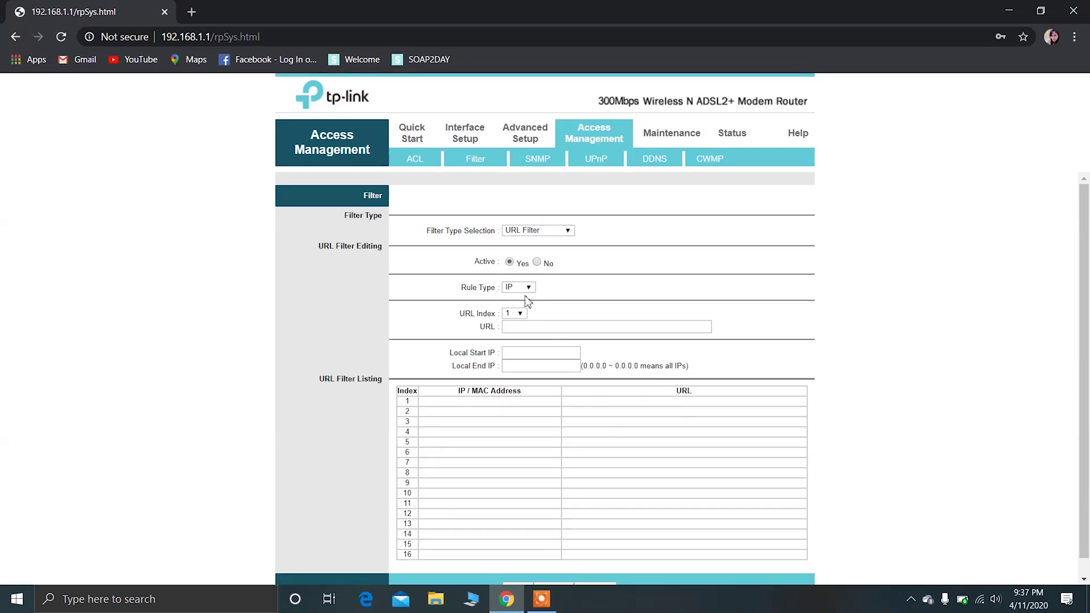
left_click(518, 286)
left_click(514, 305)
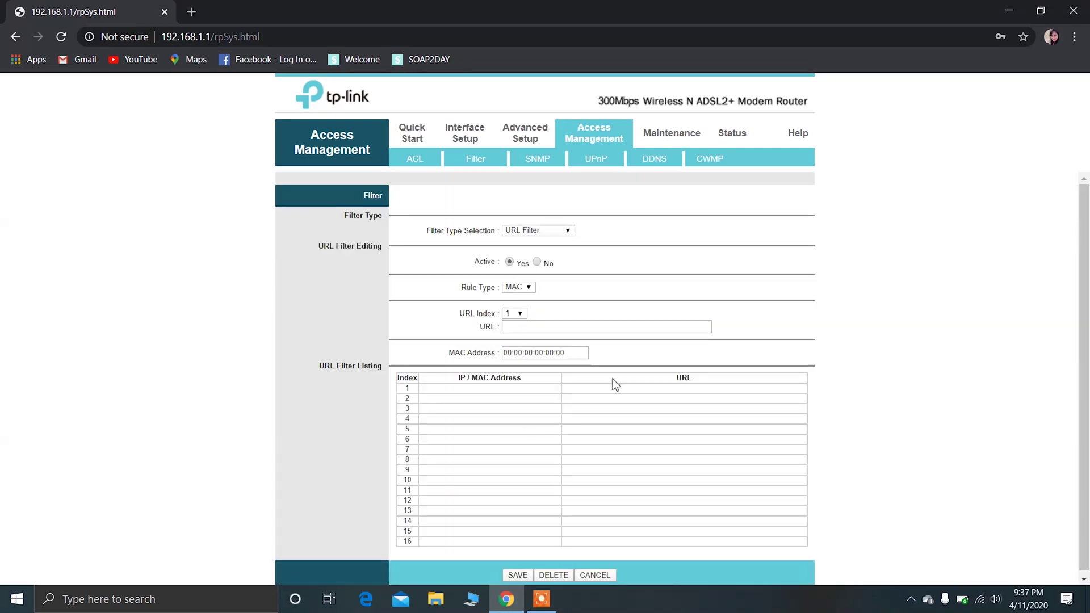
left_click(543, 326)
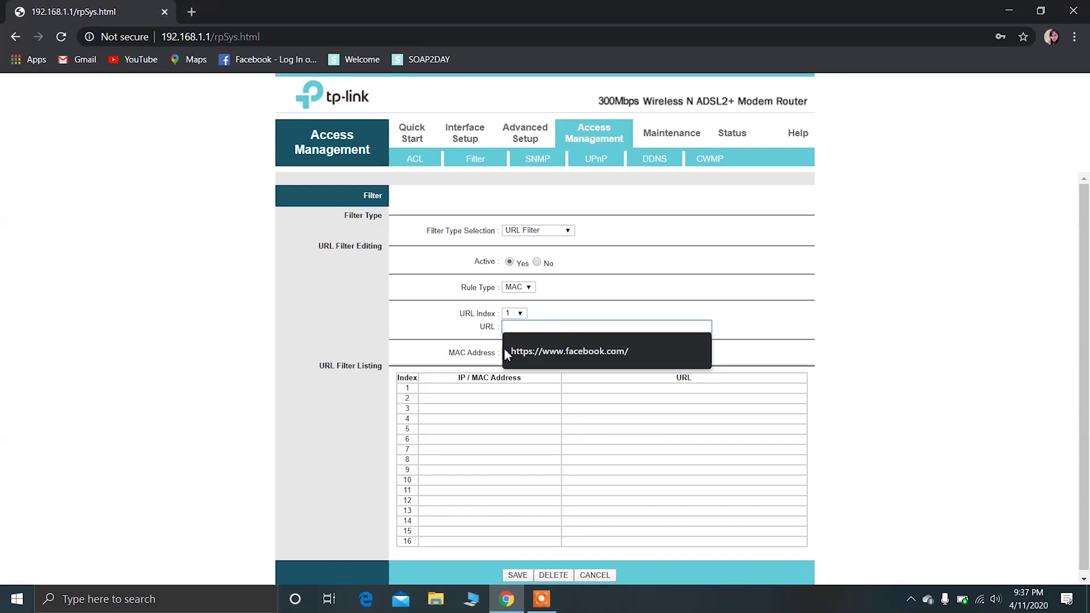
left_click(568, 344)
left_click_drag(617, 322, 496, 343)
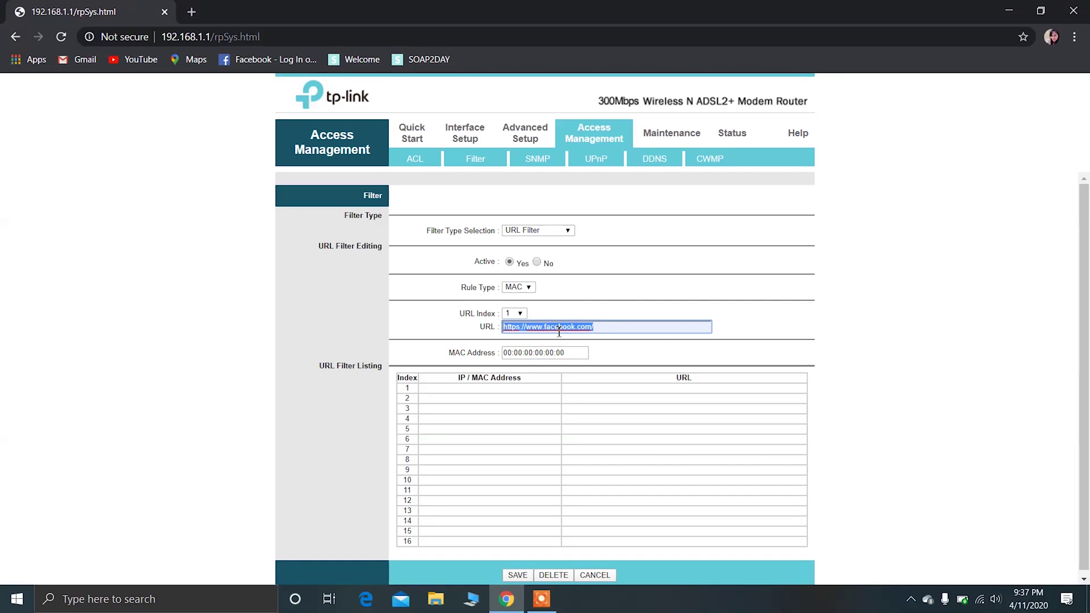
scroll(562, 340, "down", 1)
left_click_drag(567, 348, 500, 350)
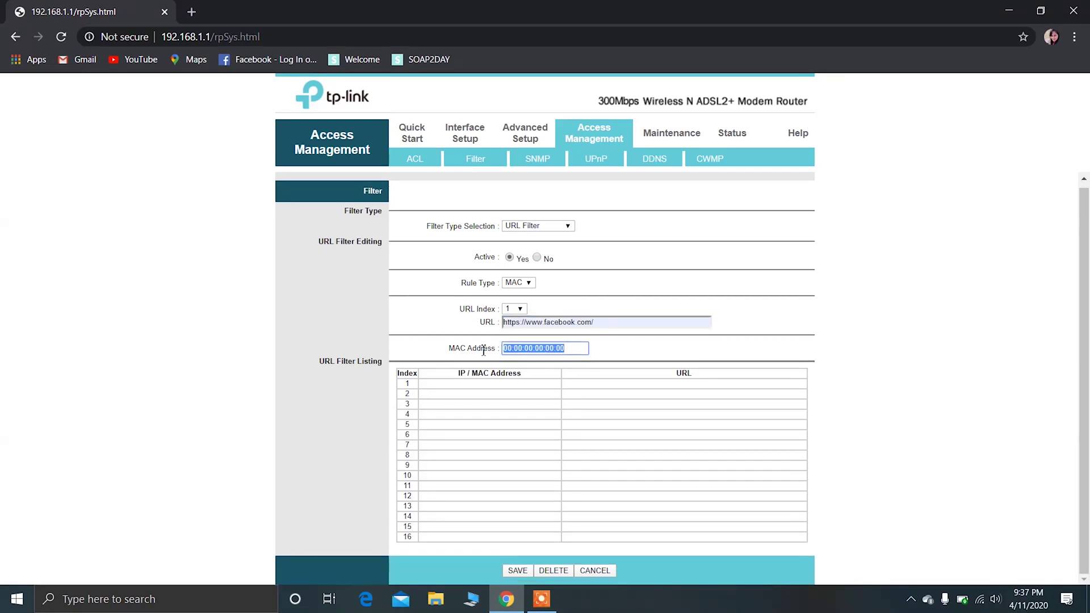
key("BackSpace")
key("ctrl+v")
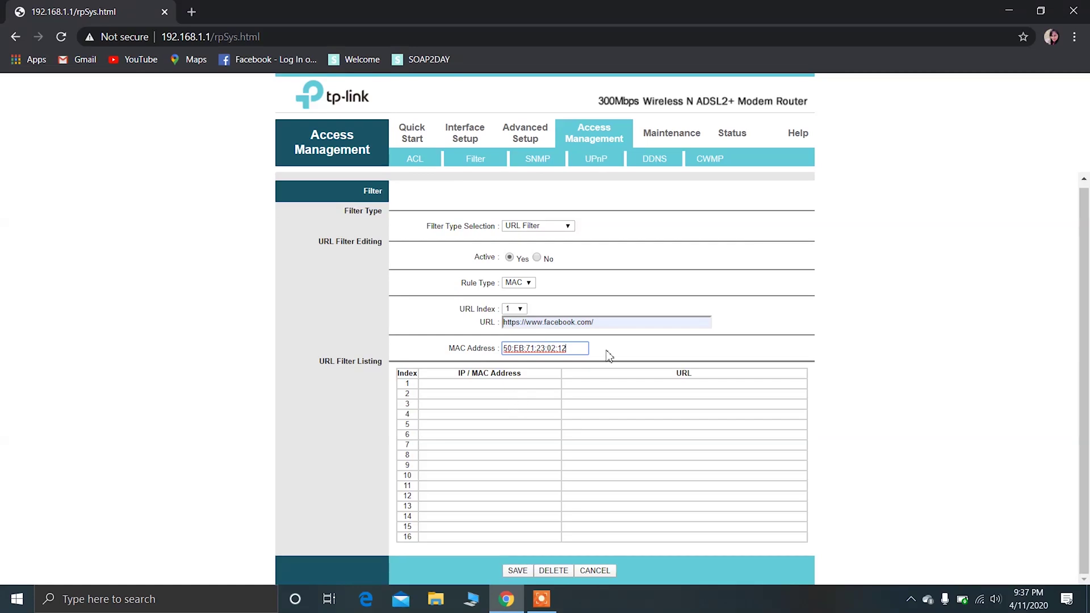
Check the URL and MAC values, then save the rule as index 1.
left_click_drag(584, 348, 488, 354)
left_click_drag(614, 322, 474, 327)
left_click(579, 366)
left_click_drag(575, 352, 496, 352)
left_click_drag(605, 328, 494, 334)
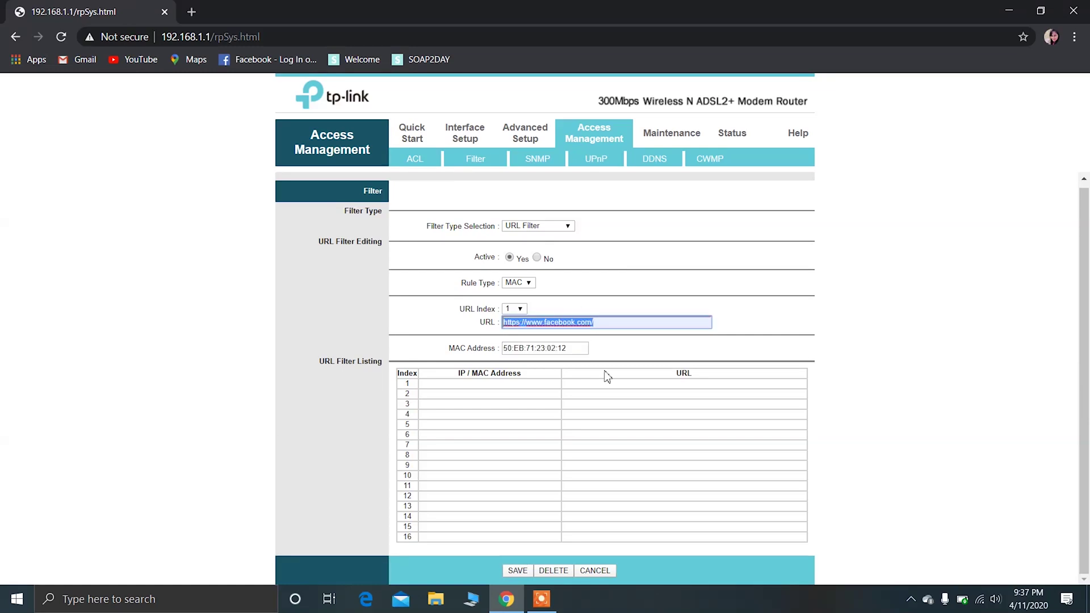
left_click(517, 570)
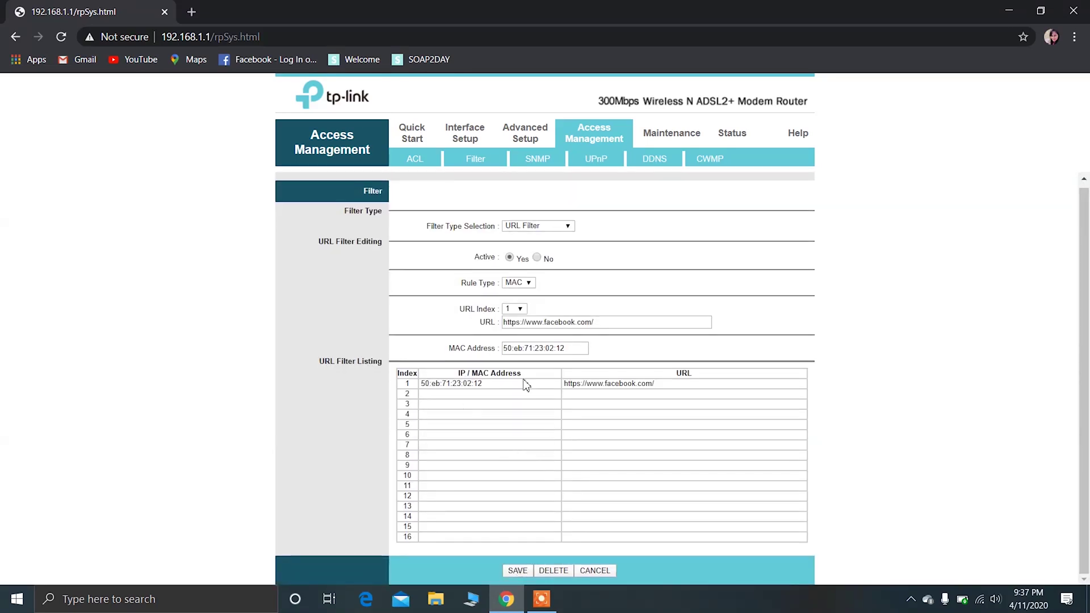
Try facebook.com in a new tab and get "This site can't be reached".
left_click(193, 12)
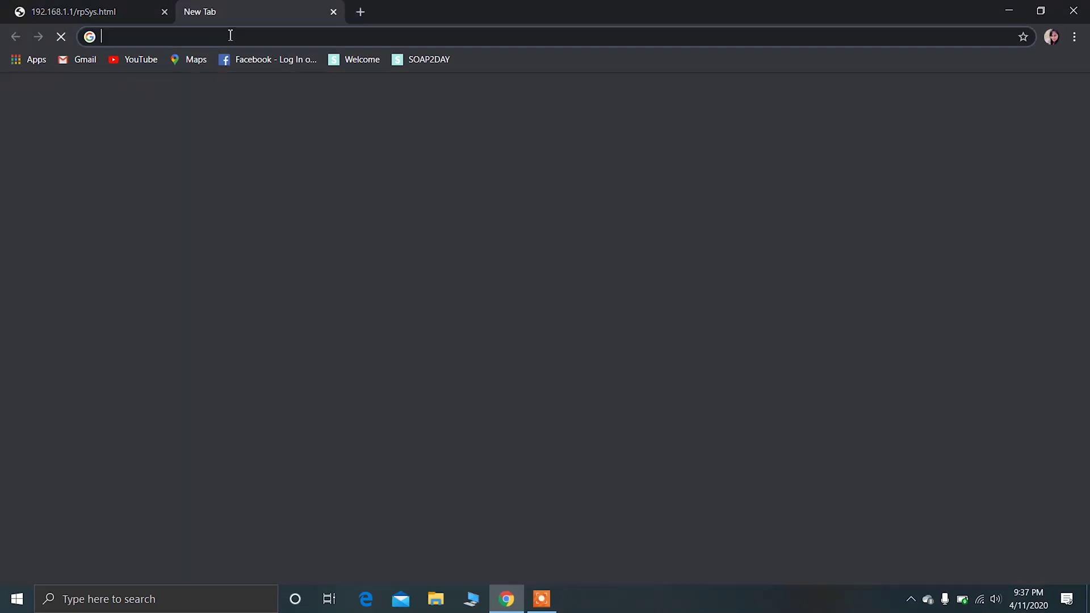
type("fac")
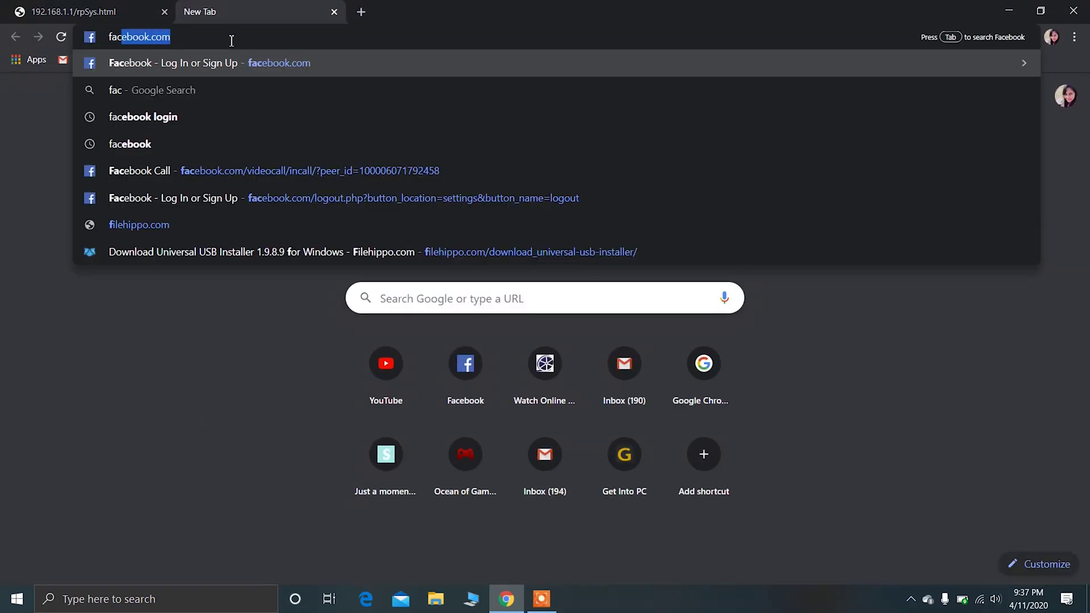
key("BackSpace")
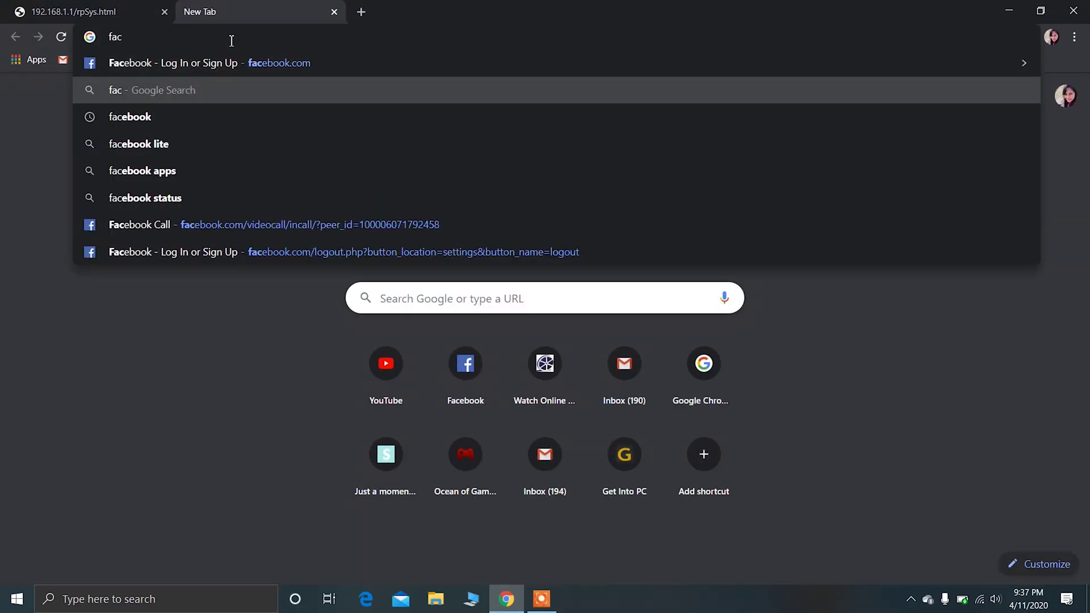
type("e")
key("Return")
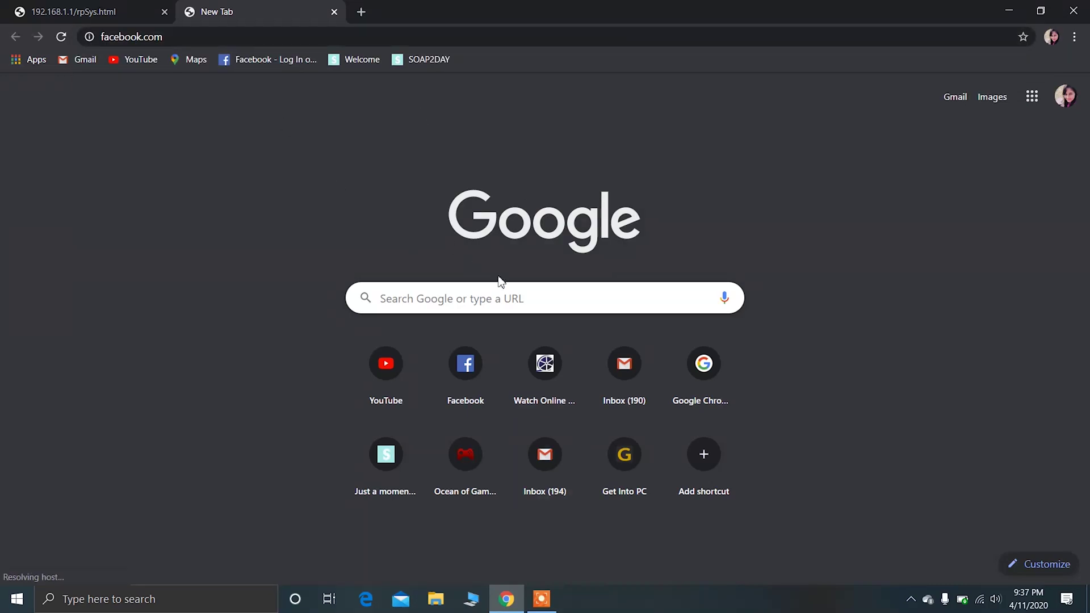
Compare the error tab with the router tab, ending on the URL filter page.
left_click(142, 12)
left_click(216, 8)
left_click(248, 38)
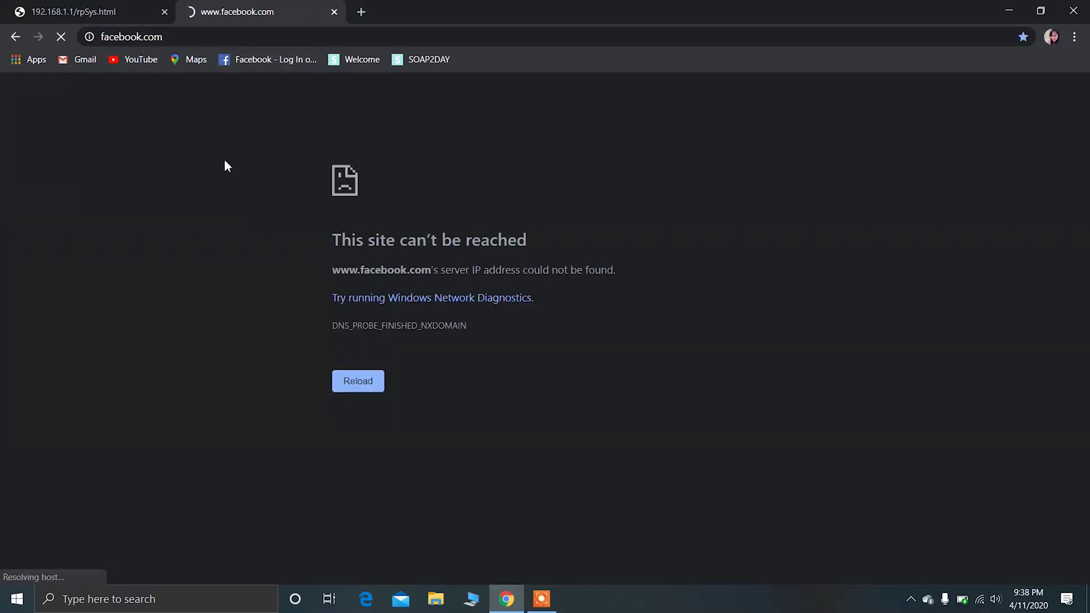
left_click(93, 12)
left_click(250, 12)
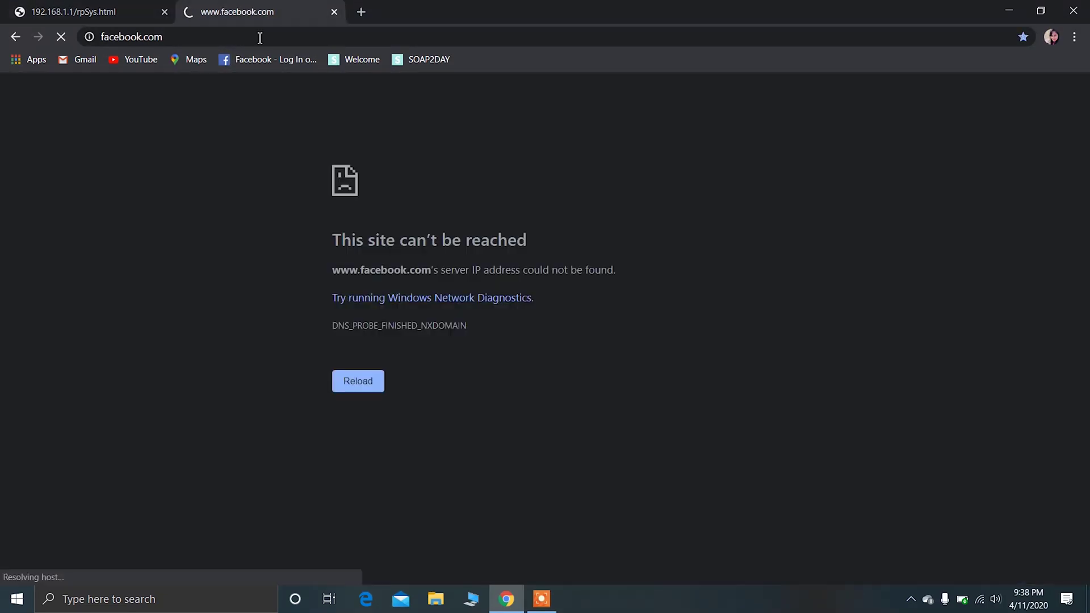
left_click(55, 7)
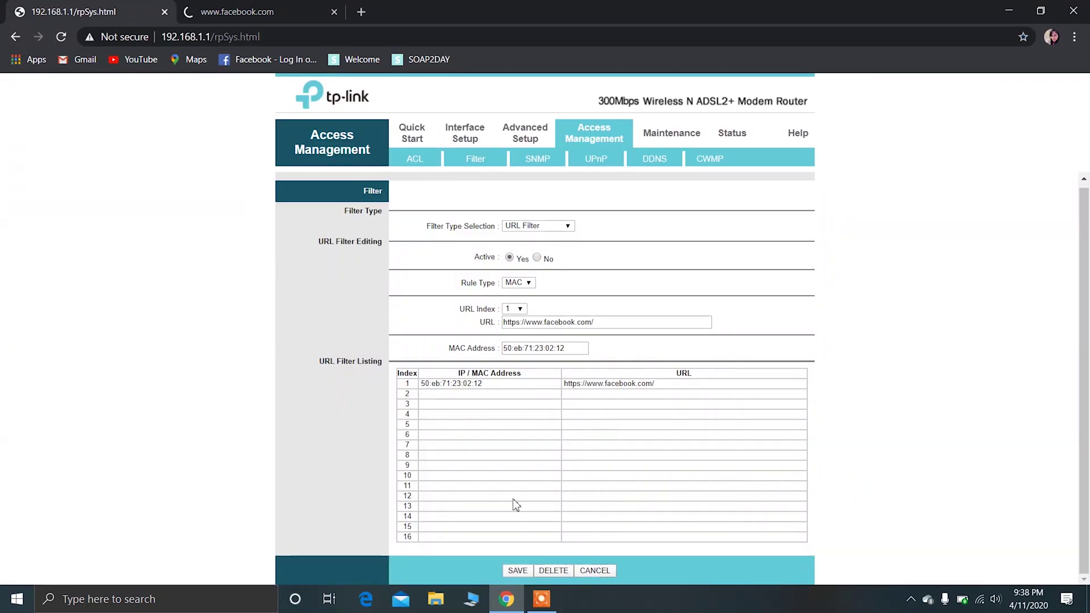
Delete the facebook.com rule, confirm facebook.com now loads, and return to the router tab.
left_click(558, 574)
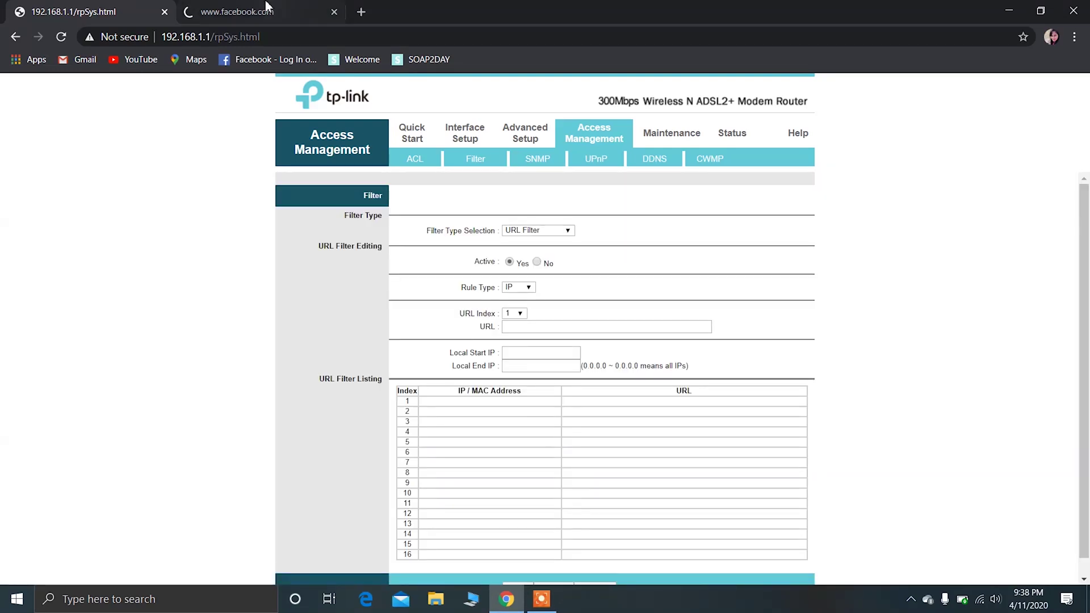
left_click(275, 10)
left_click(294, 41)
key("Return")
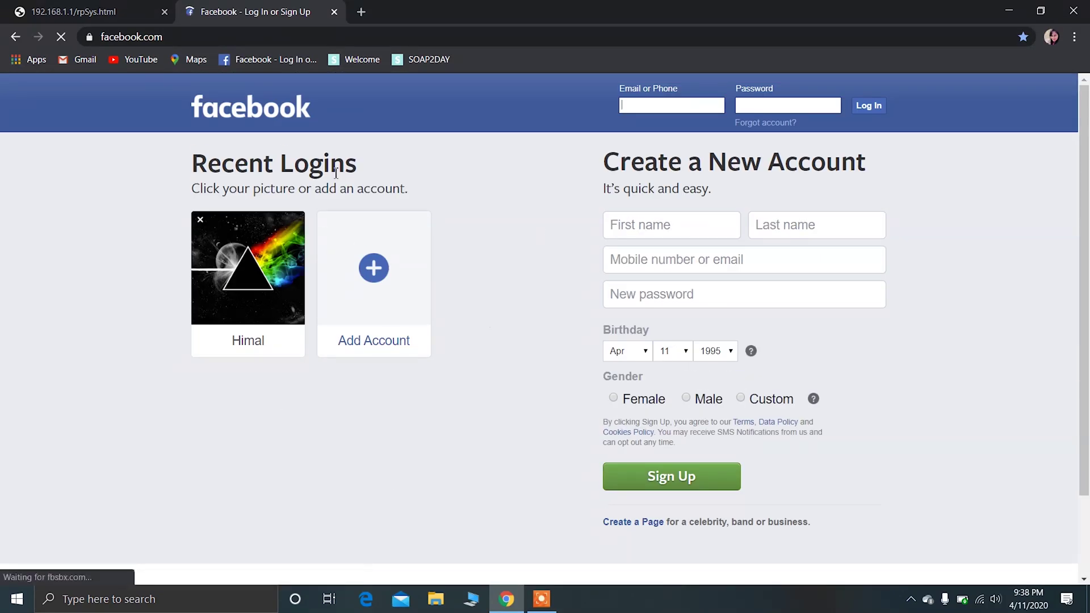
left_click(103, 10)
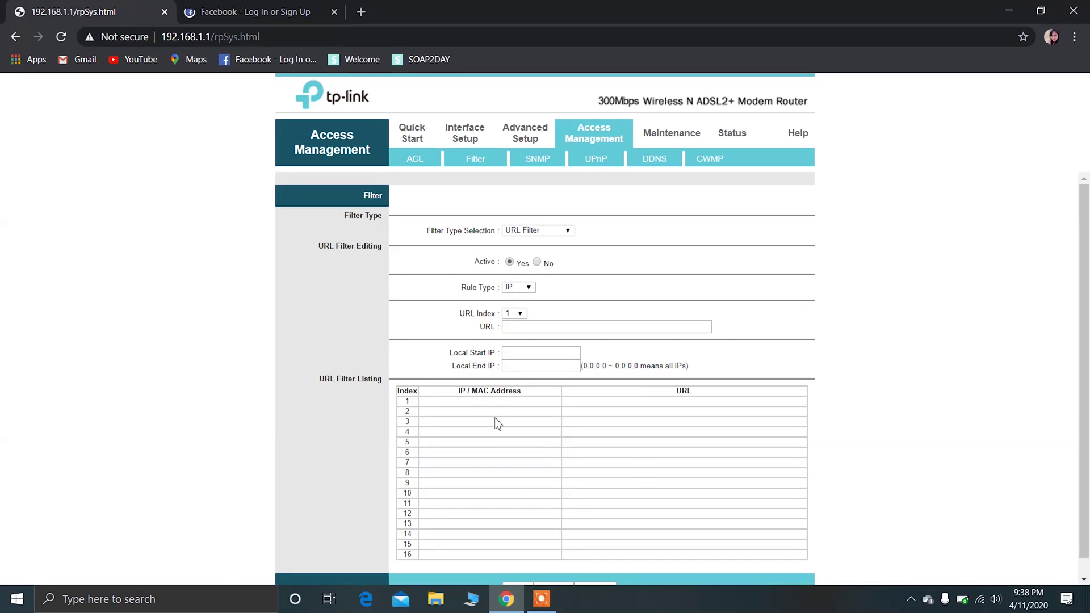